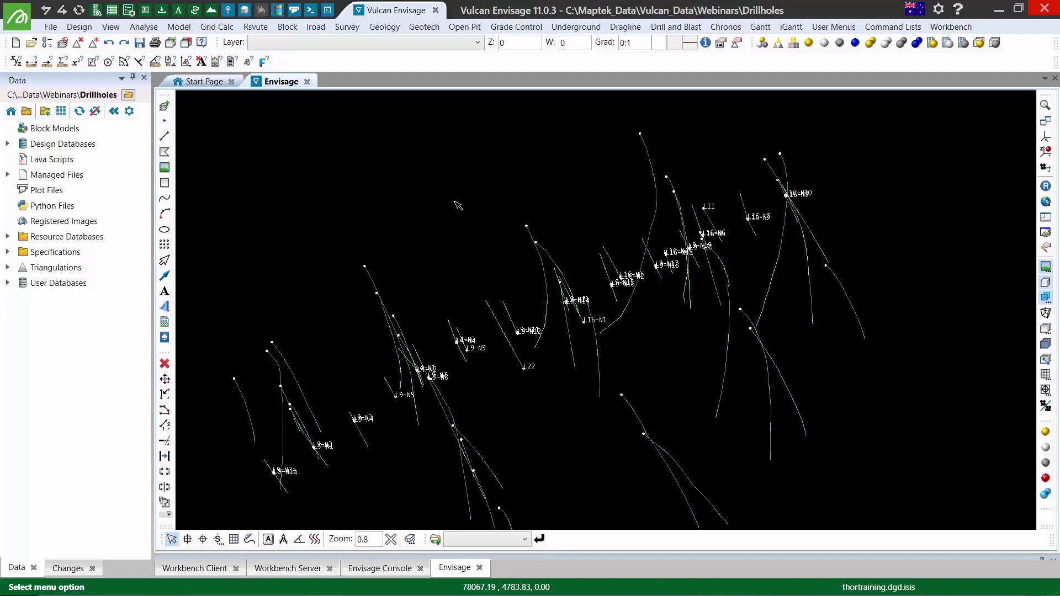
- Open the Find/Report window from Analyse > Details > Find Objects
click(143, 27)
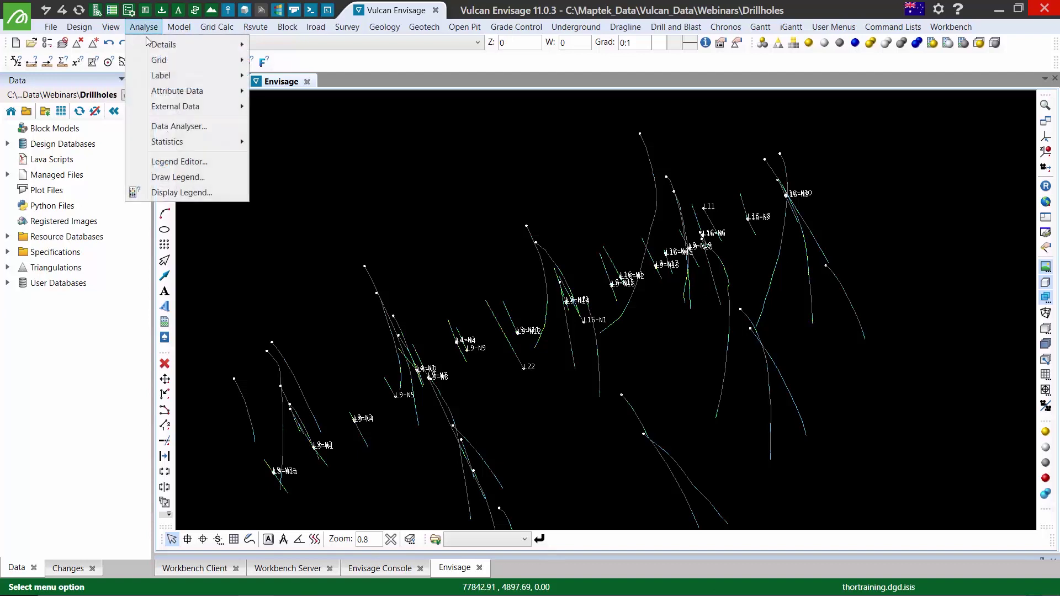
mouse_move(149, 43)
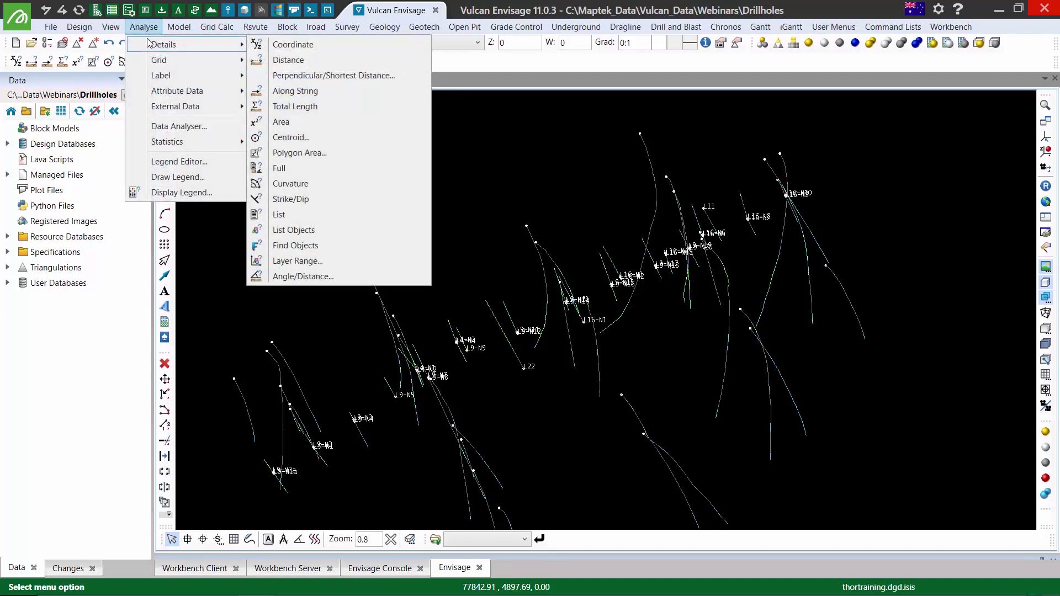
click(385, 244)
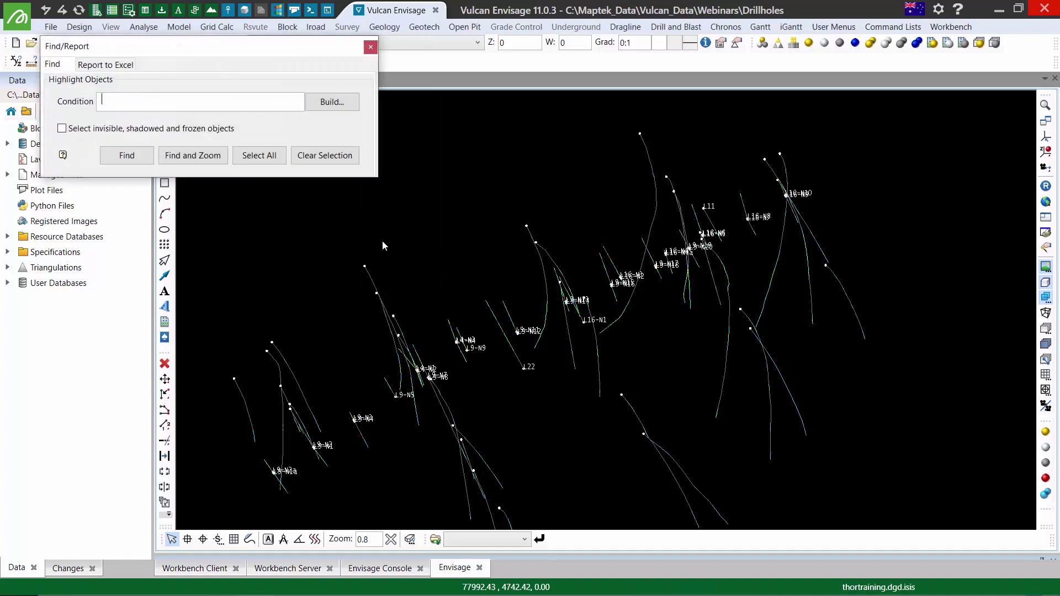
- Build the search condition OBJECT_NAME LIKE 'LK044' in the expression builder
click(338, 105)
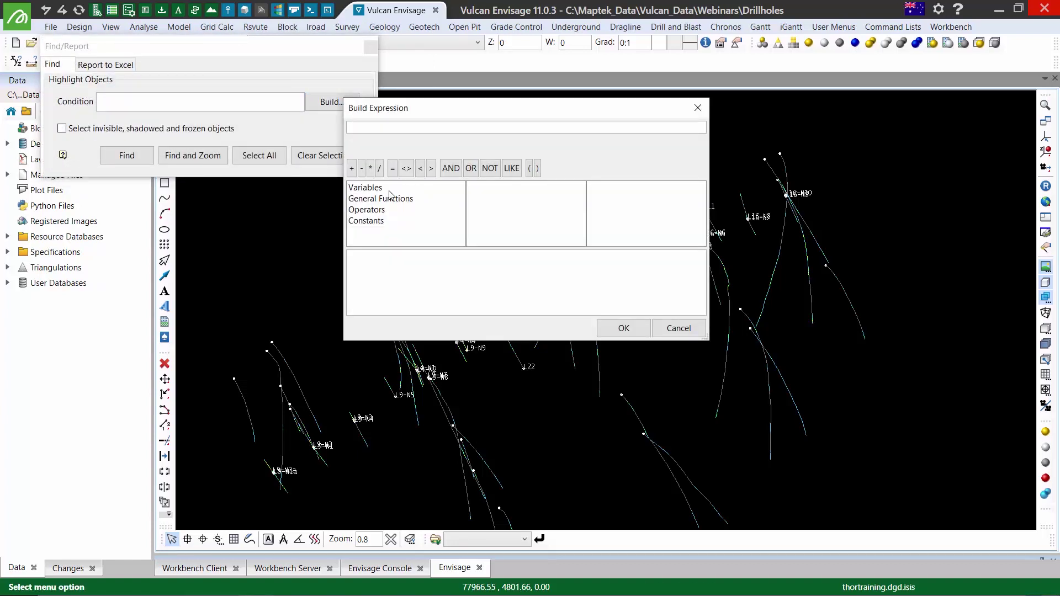
click(395, 191)
double_click(610, 213)
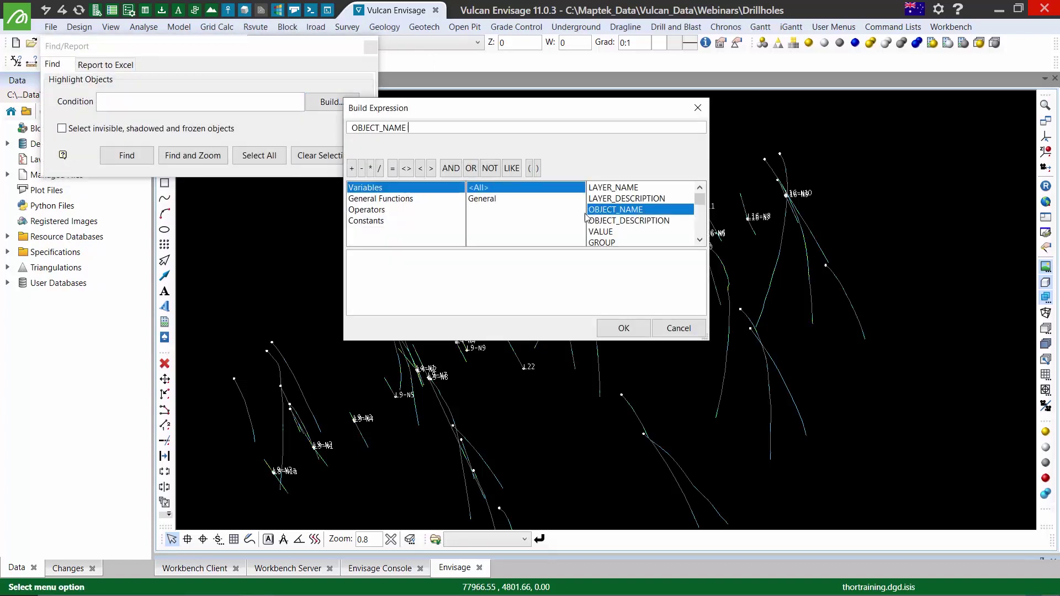
click(510, 170)
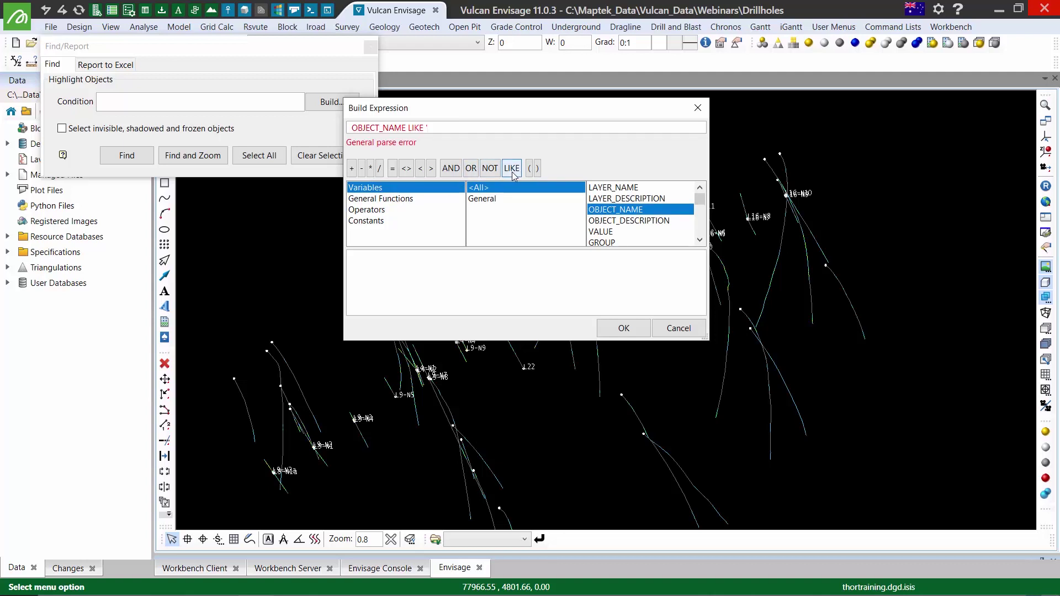
text('LK044')
click(623, 328)
- Find LK044, then change the condition to 'LK*' and highlight all LK drillholes
click(127, 155)
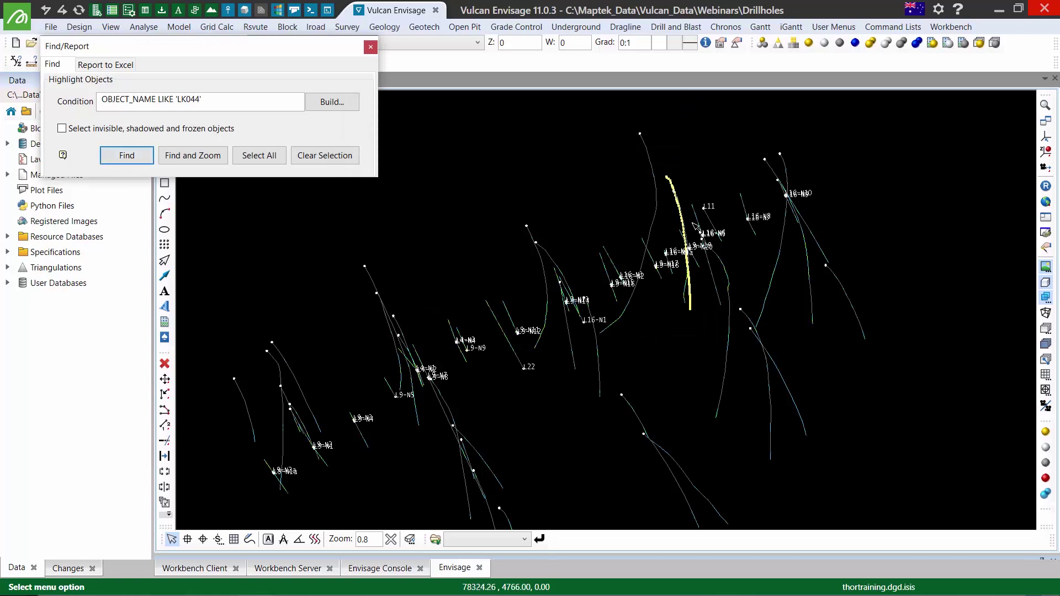
scroll(694, 226, up, 3)
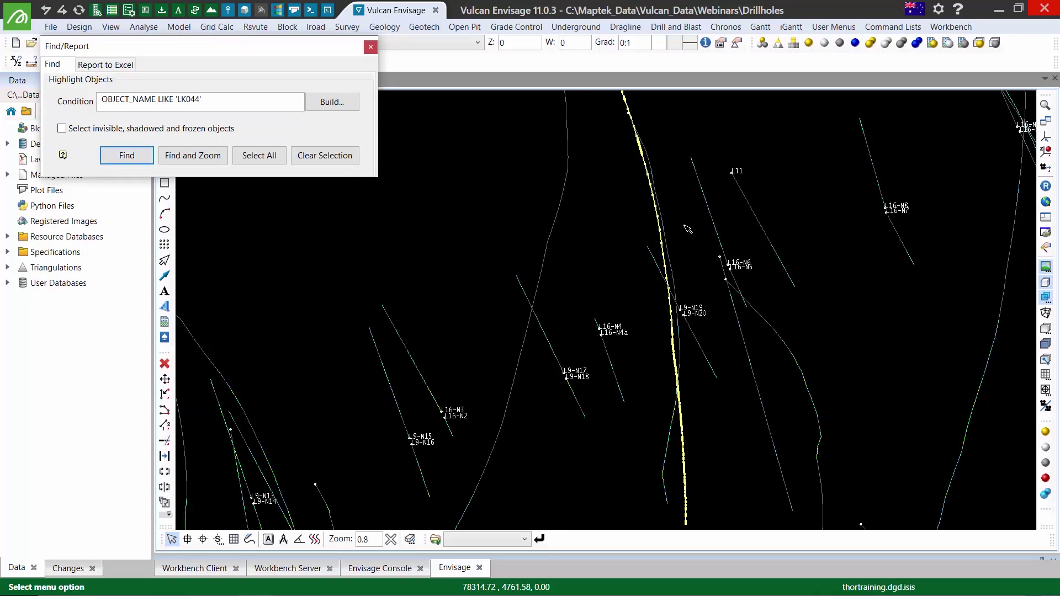
click(197, 101)
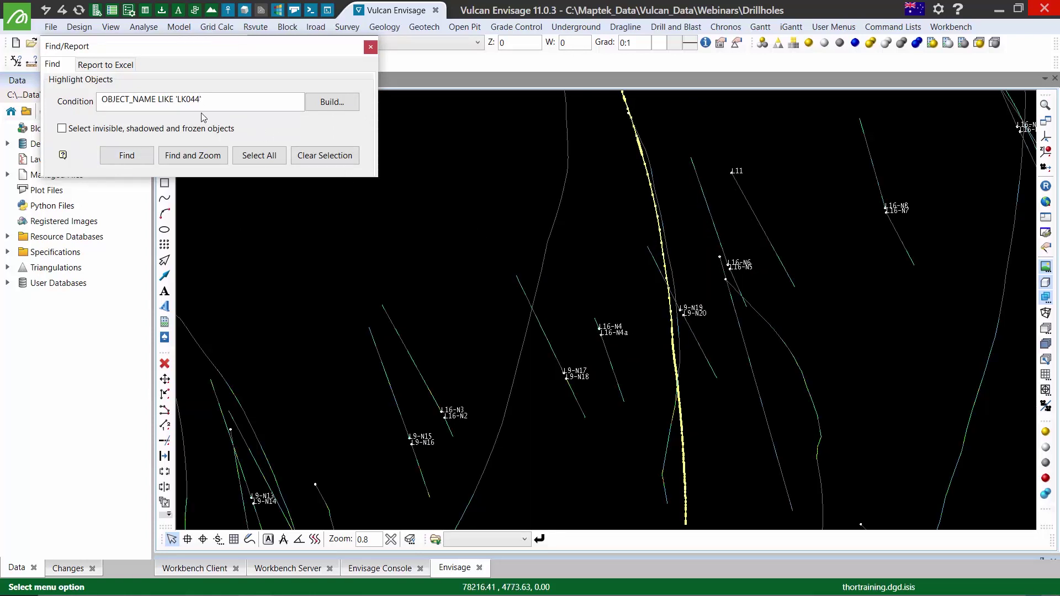
key(BackSpace)
key(BackSpace)
key(BackSpace)
click(303, 157)
click(137, 160)
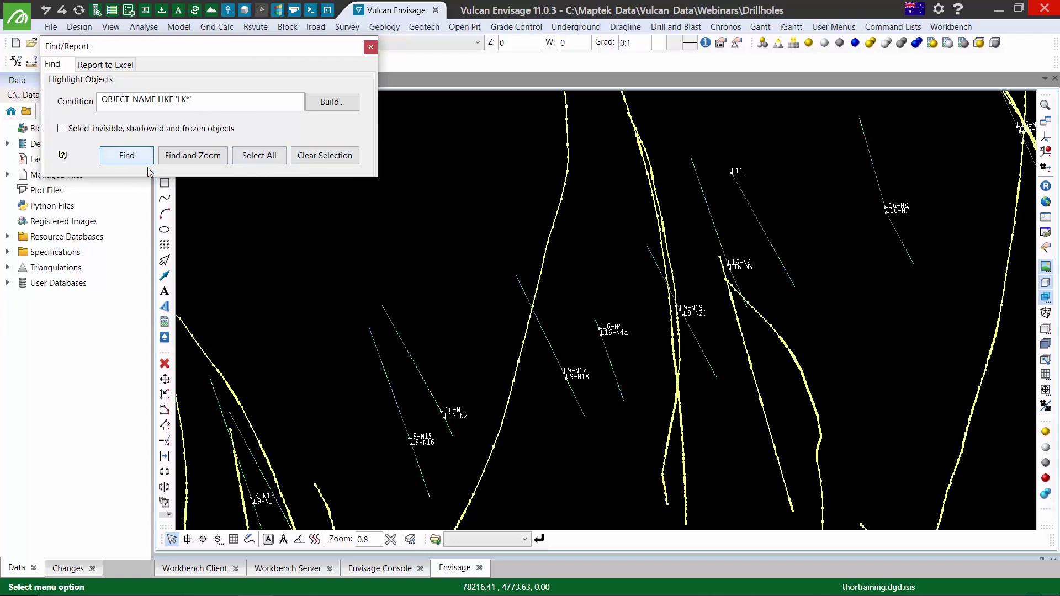
- Report the highlighted holes' Object Name to Excel on a sheet named LK
click(108, 65)
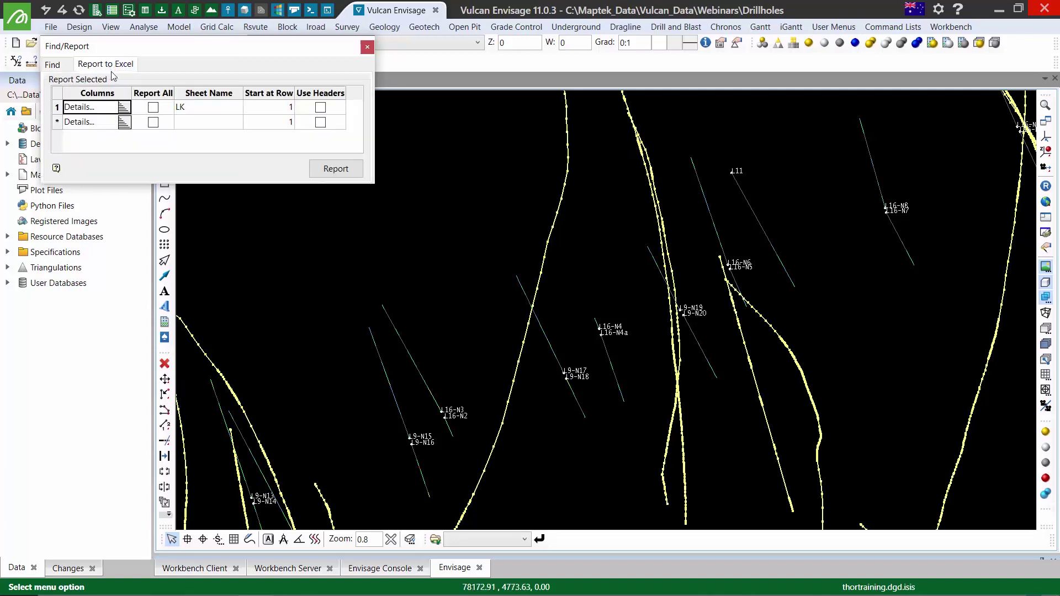
click(196, 112)
click(126, 109)
click(110, 317)
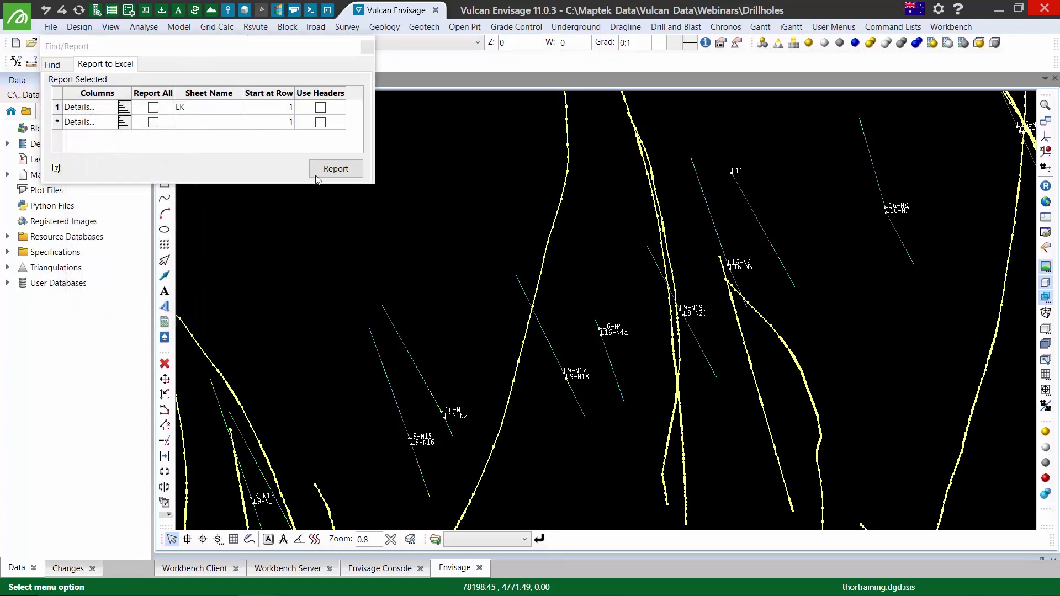
click(329, 169)
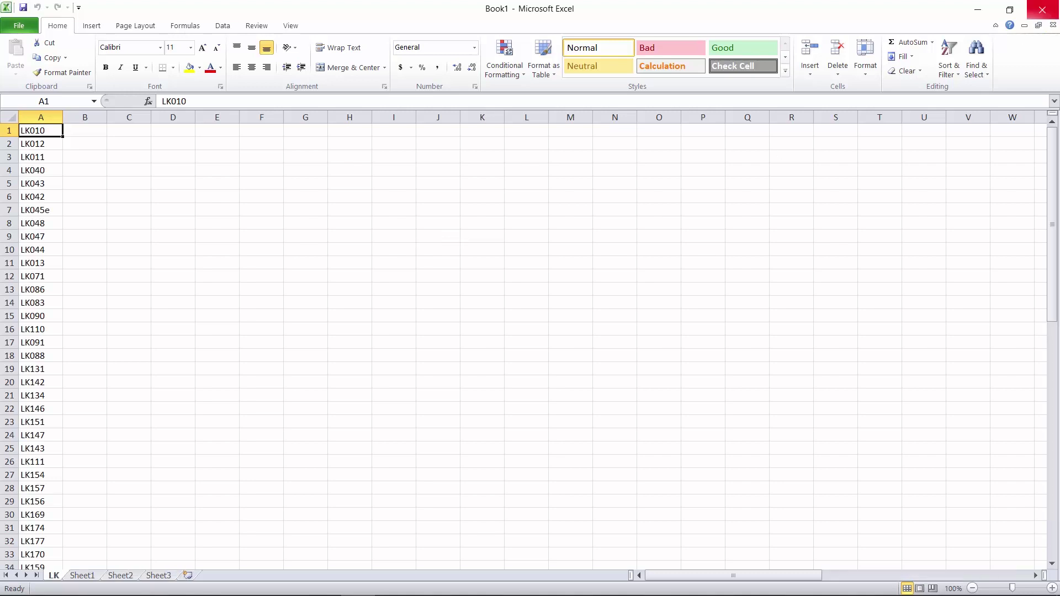
- Close the exported Excel workbook without saving
click(1042, 9)
click(527, 322)
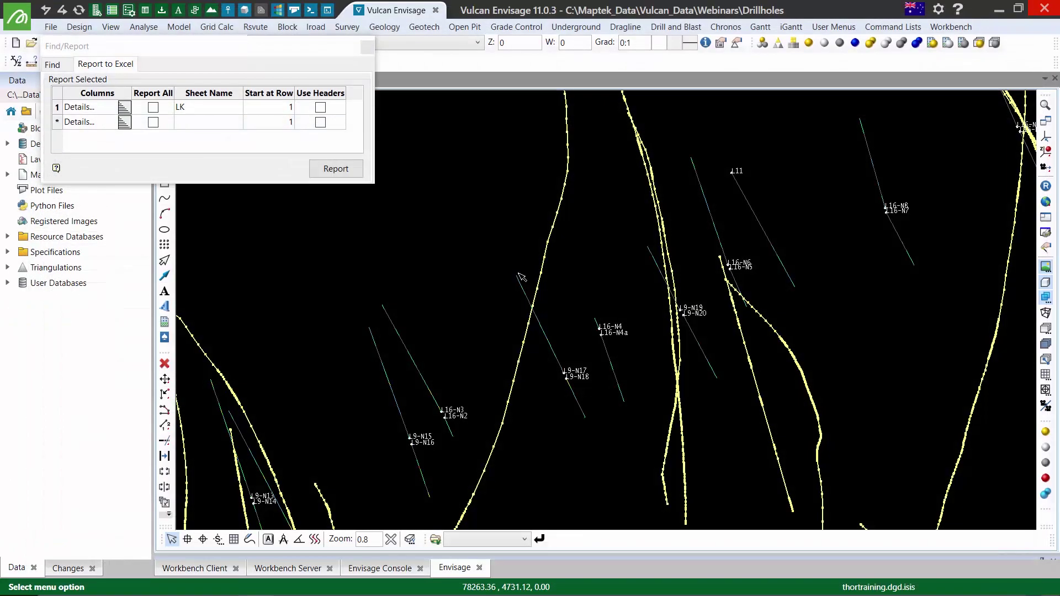
- Close Find/Report and open Geology > Drilling Utilities > Create/Modify Locate
click(367, 47)
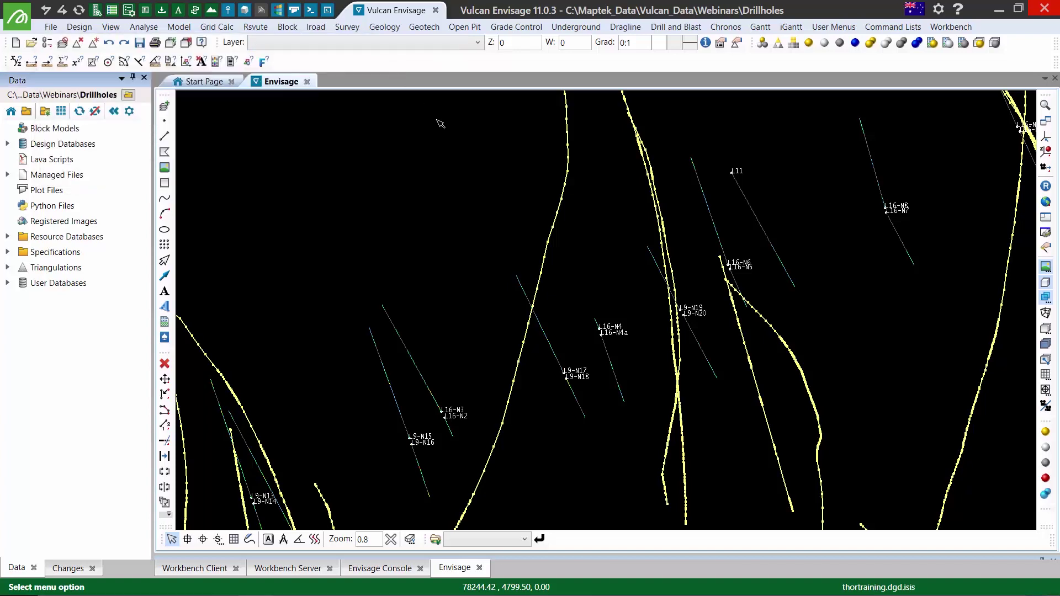
click(385, 30)
mouse_move(407, 60)
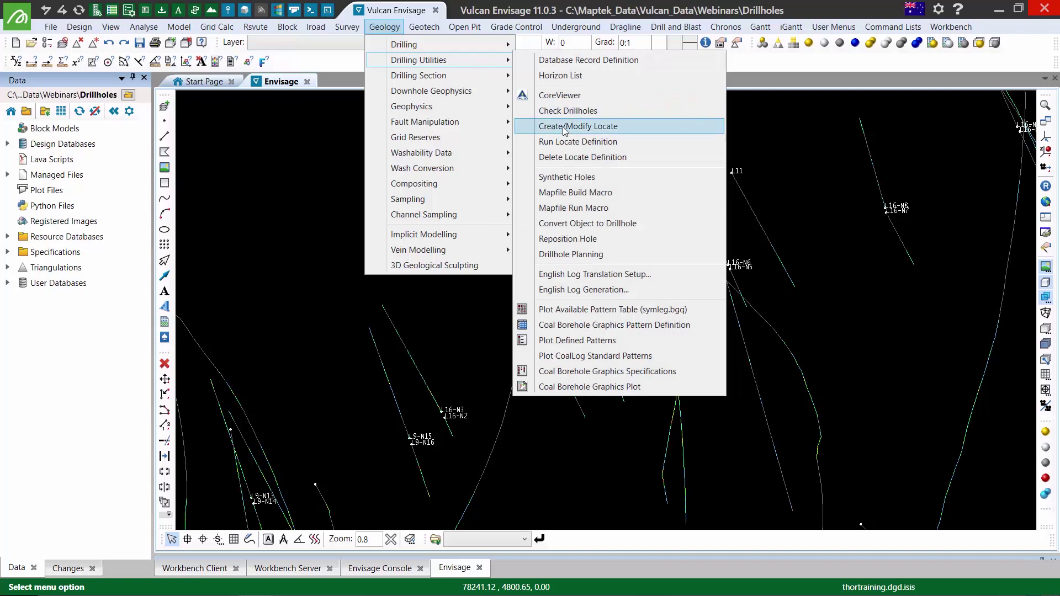
click(615, 130)
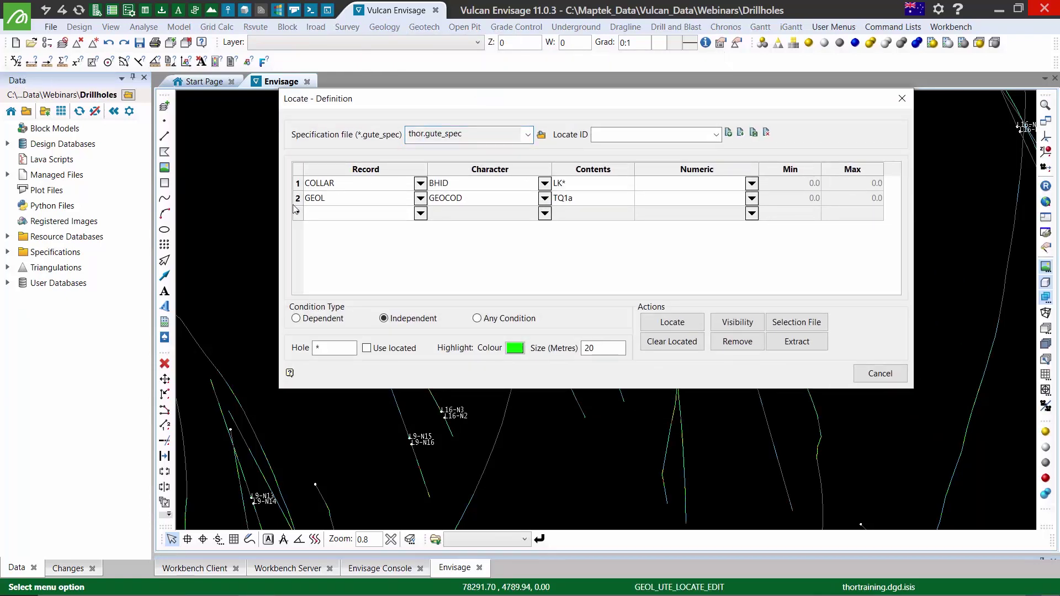
- Delete the GEOL condition row and save the located holes to a selection file named 'all'
right_click(298, 199)
click(348, 291)
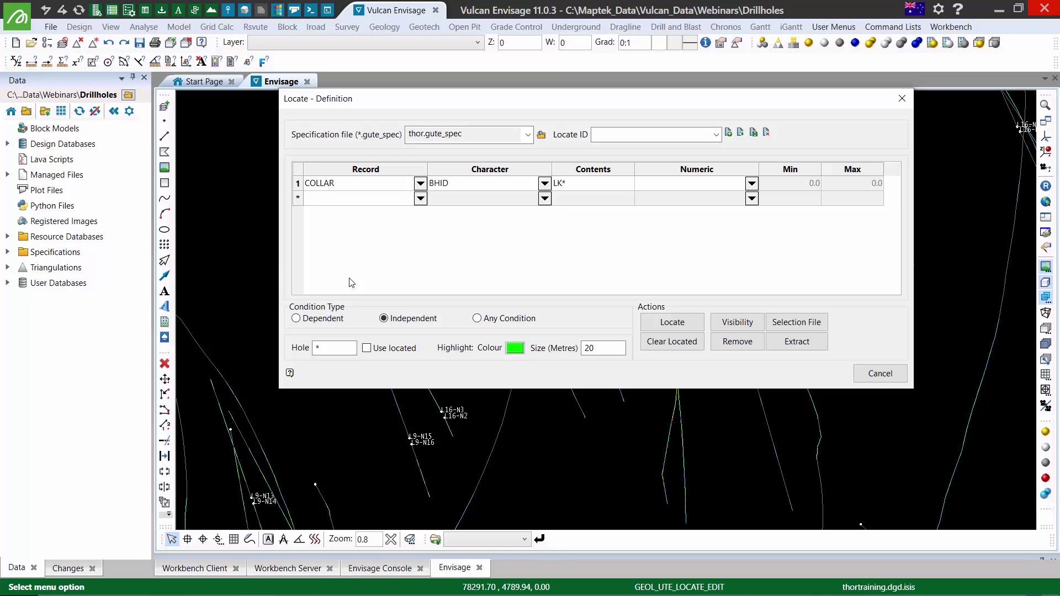
click(793, 323)
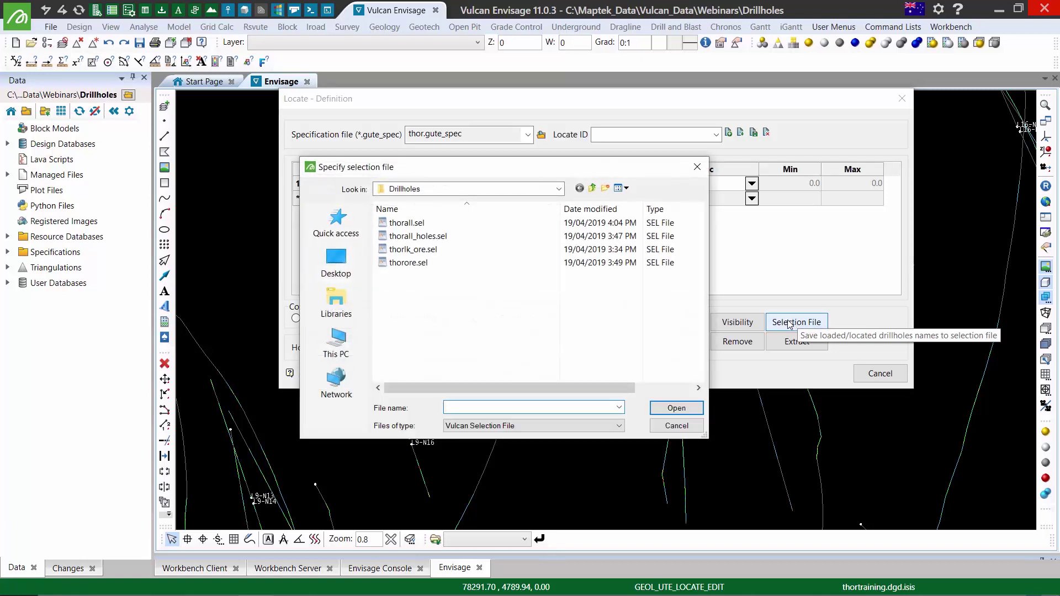
text(all)
key(Return)
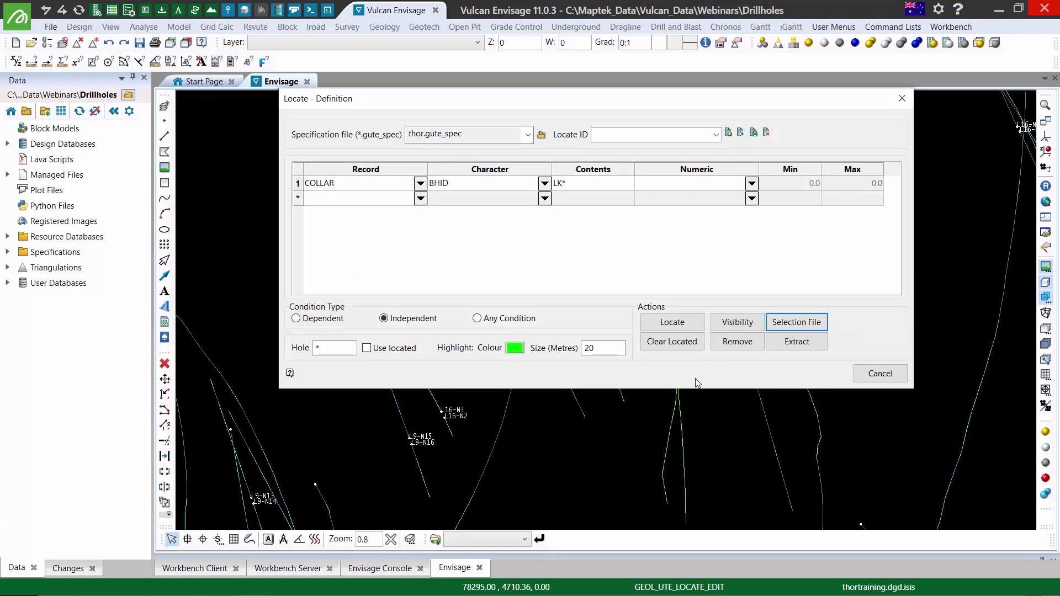
- Extract the located LK drillholes to CSV files
click(794, 343)
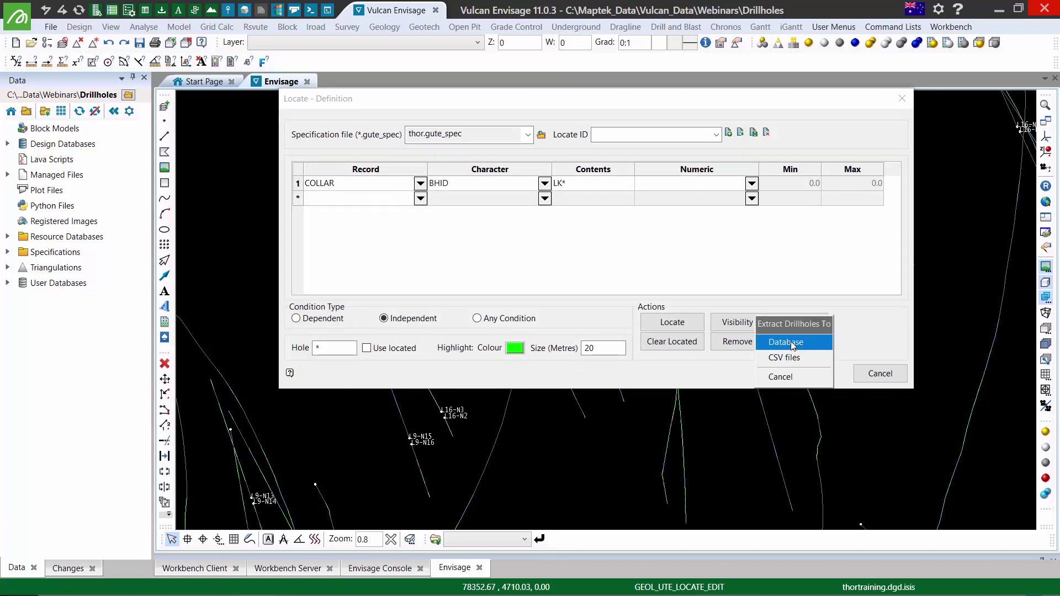
click(853, 324)
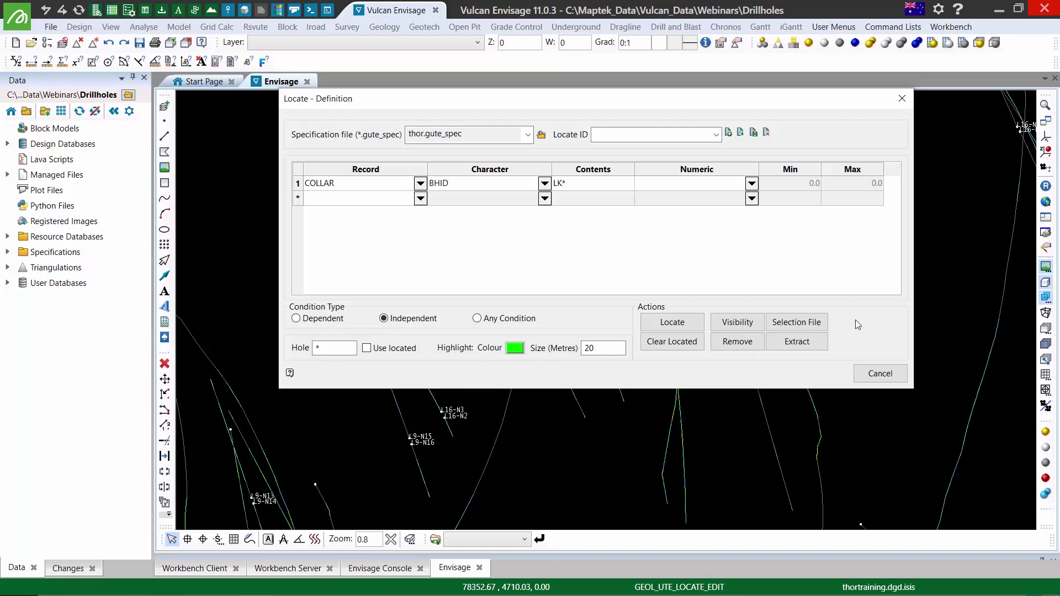
drag(854, 102, 631, 108)
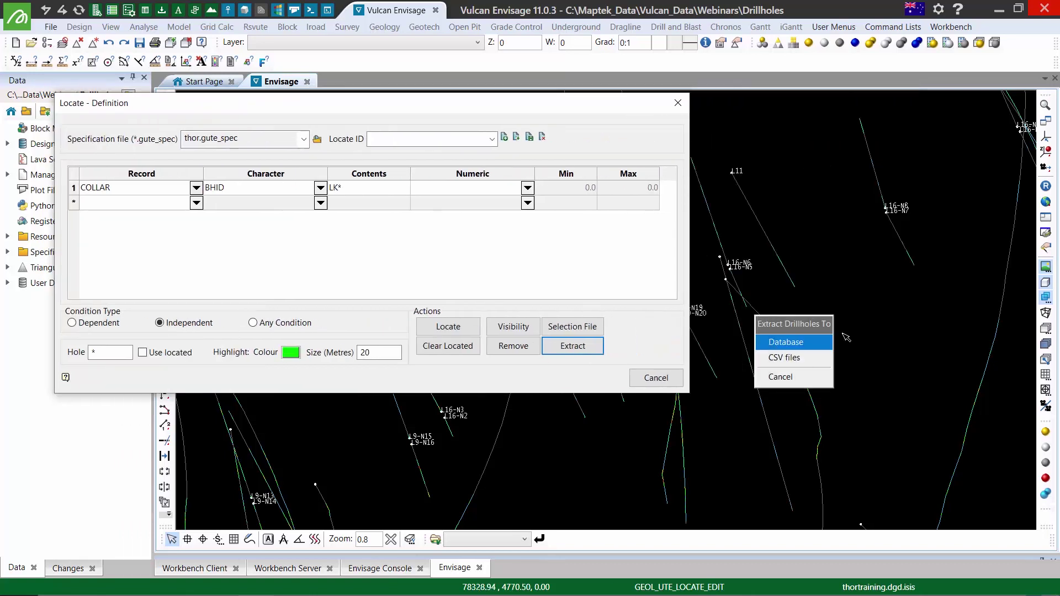
click(806, 369)
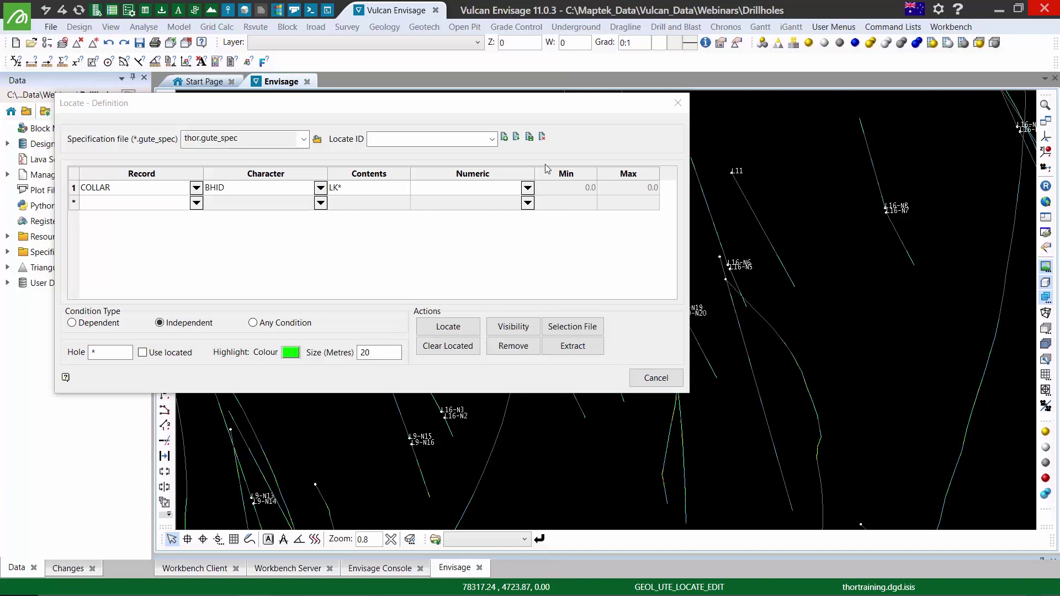
- Change the COLLAR BHID contents value from LK* to LK044
drag(544, 107, 668, 125)
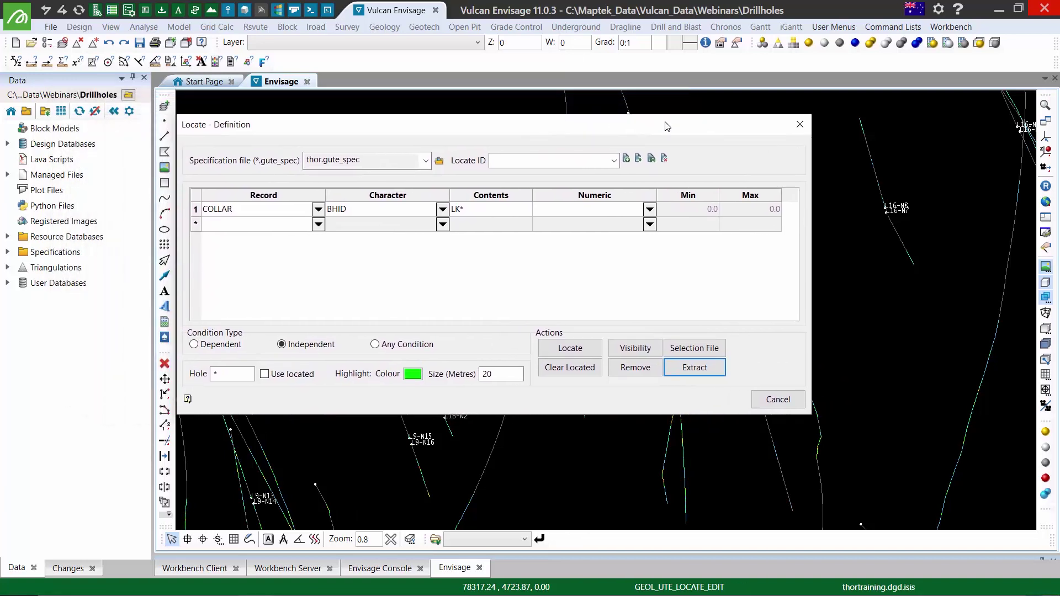
click(318, 209)
click(318, 209)
click(302, 235)
click(424, 216)
click(423, 215)
click(485, 211)
click(485, 212)
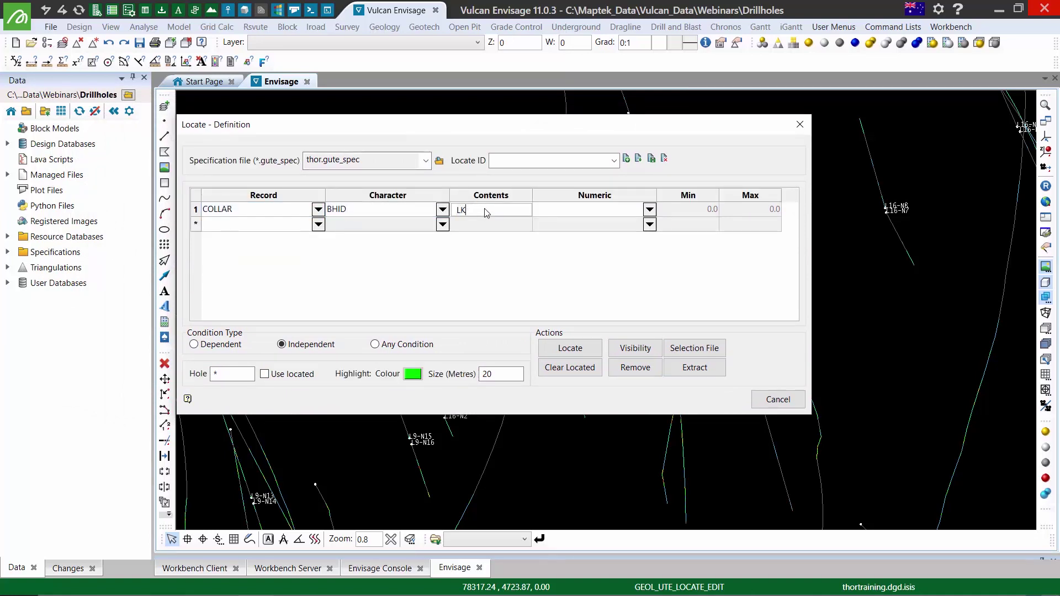
text(044)
click(498, 375)
- Locate drillhole LK044 so it is boxed in the view, then reselect its contents cell
click(499, 375)
click(436, 375)
click(569, 348)
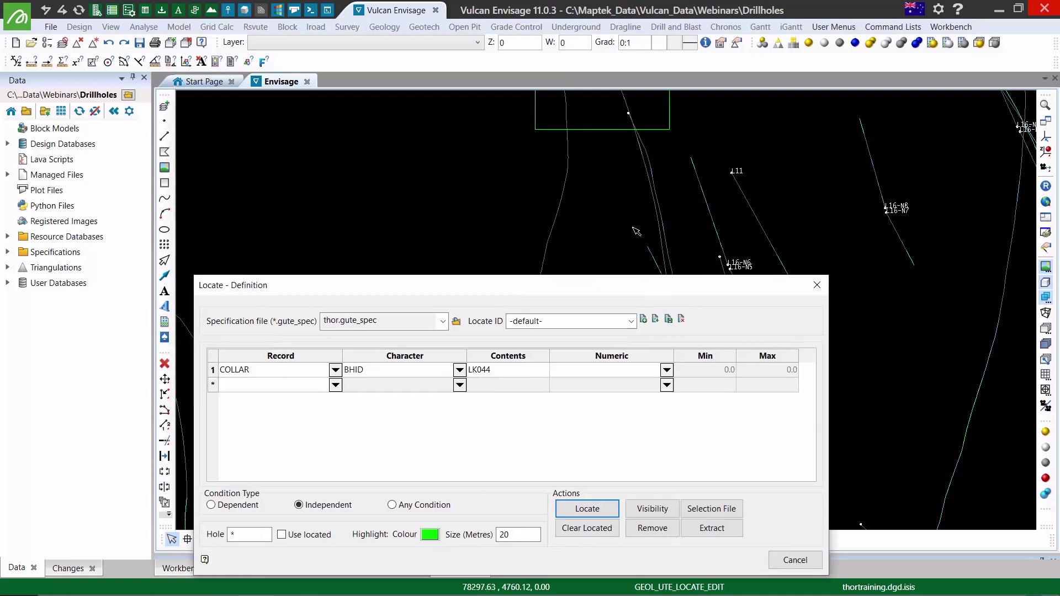
scroll(634, 230, down, 5)
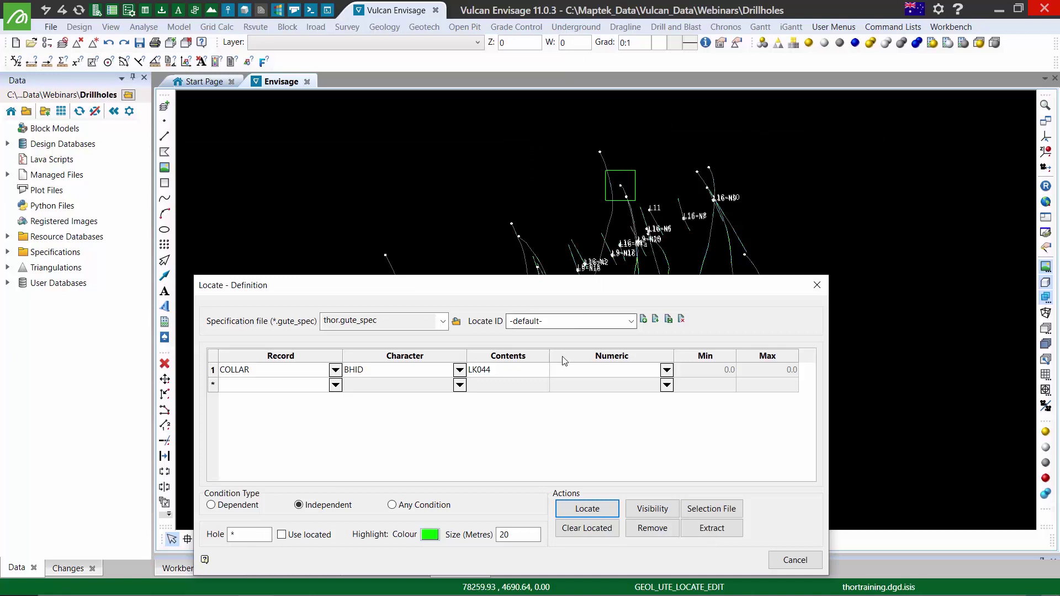
click(519, 371)
click(520, 372)
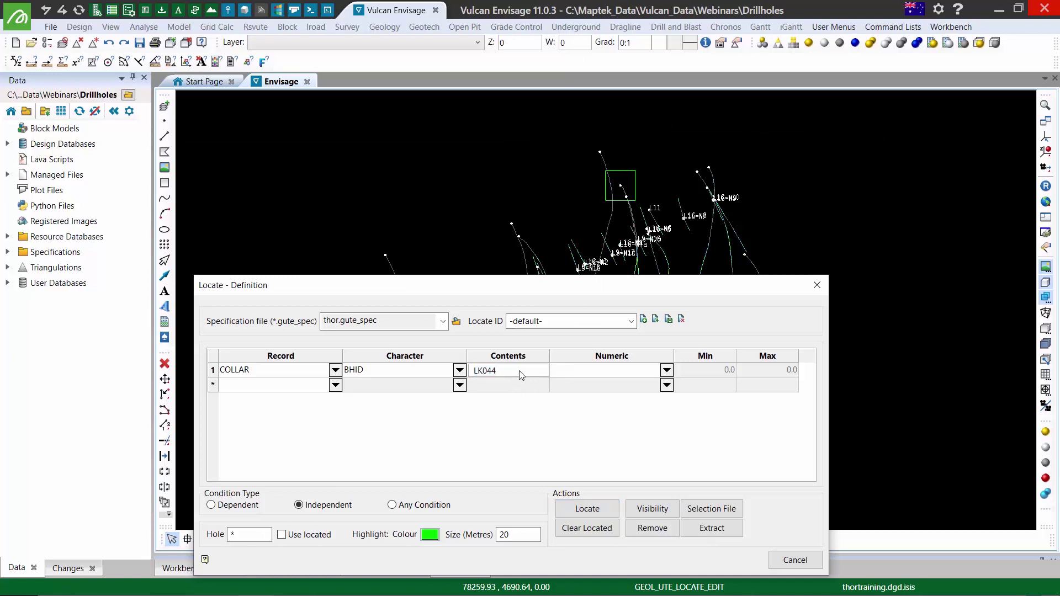
- Restore contents to LK*, add a GEOL GEOCOD TQ1 condition, and locate matching drillholes
text(*)
click(606, 531)
click(334, 386)
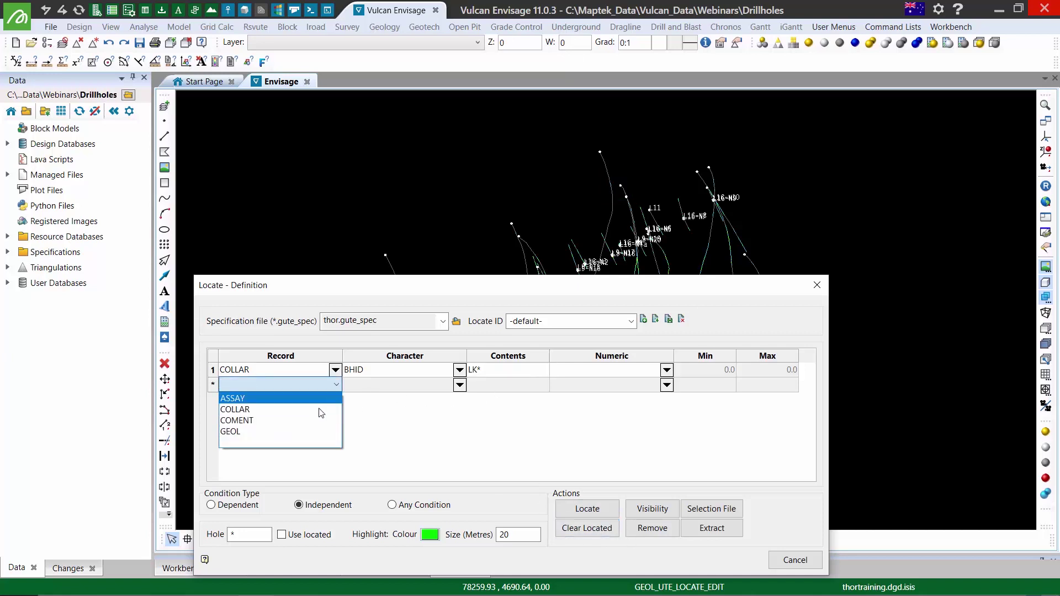
click(309, 432)
click(447, 385)
click(519, 390)
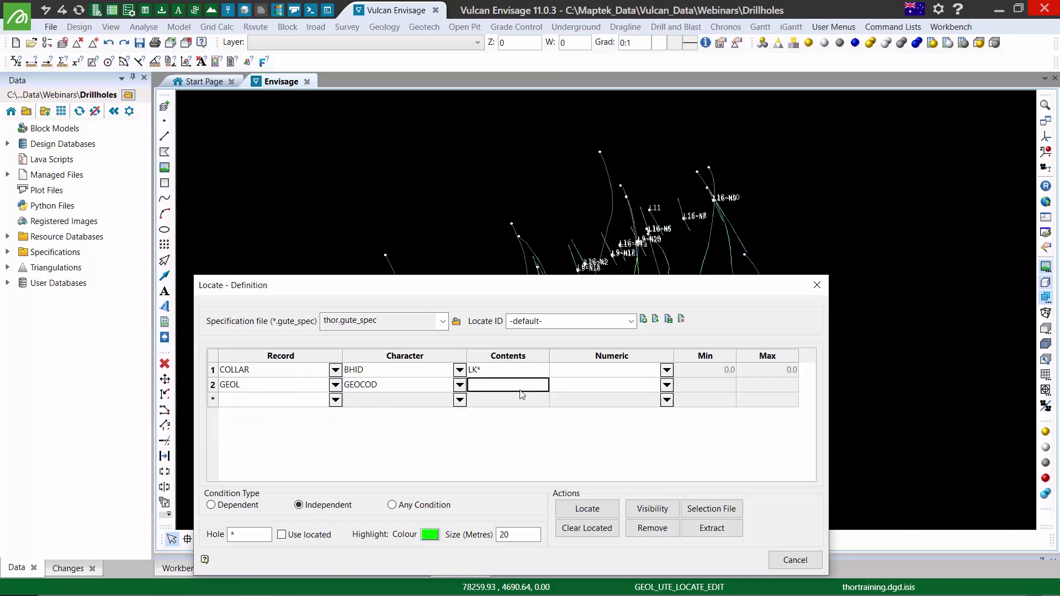
text(TQ1)
click(587, 508)
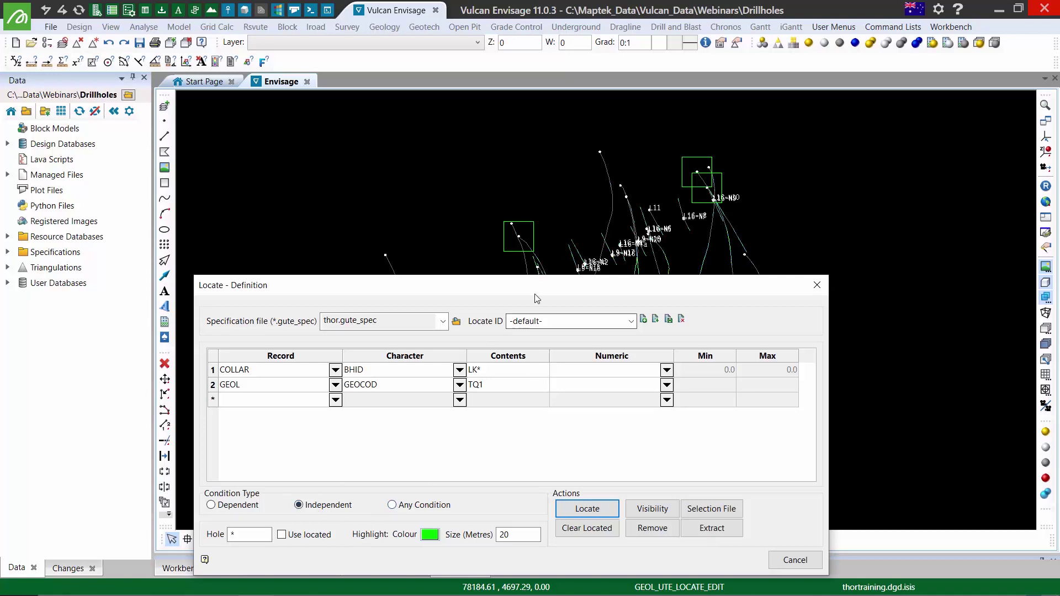
drag(535, 292, 538, 171)
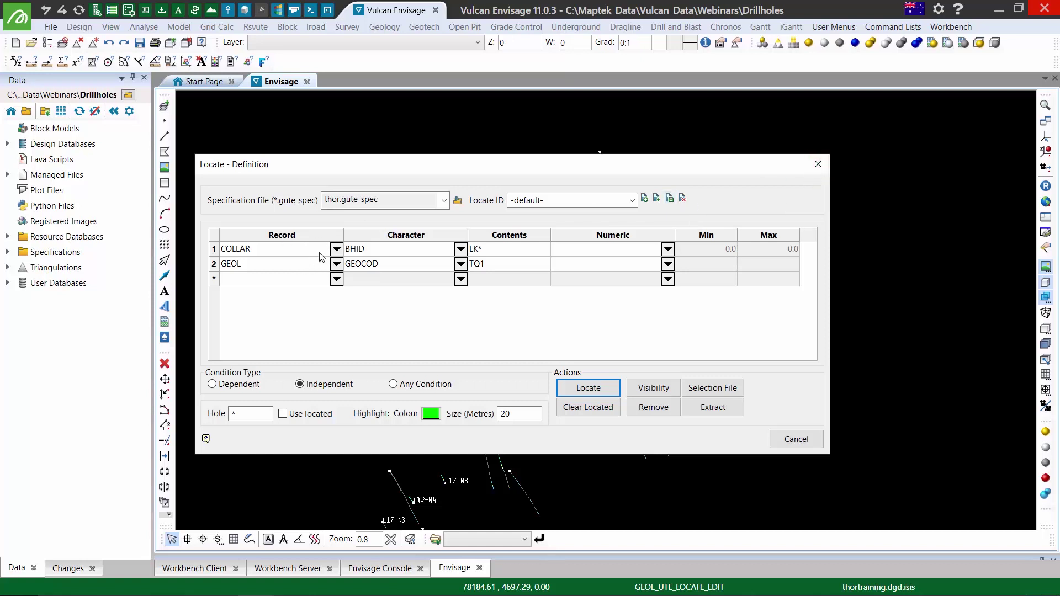
- Close Locate and open Geology > Drilling Utilities > Database Record Definition
click(818, 163)
click(393, 27)
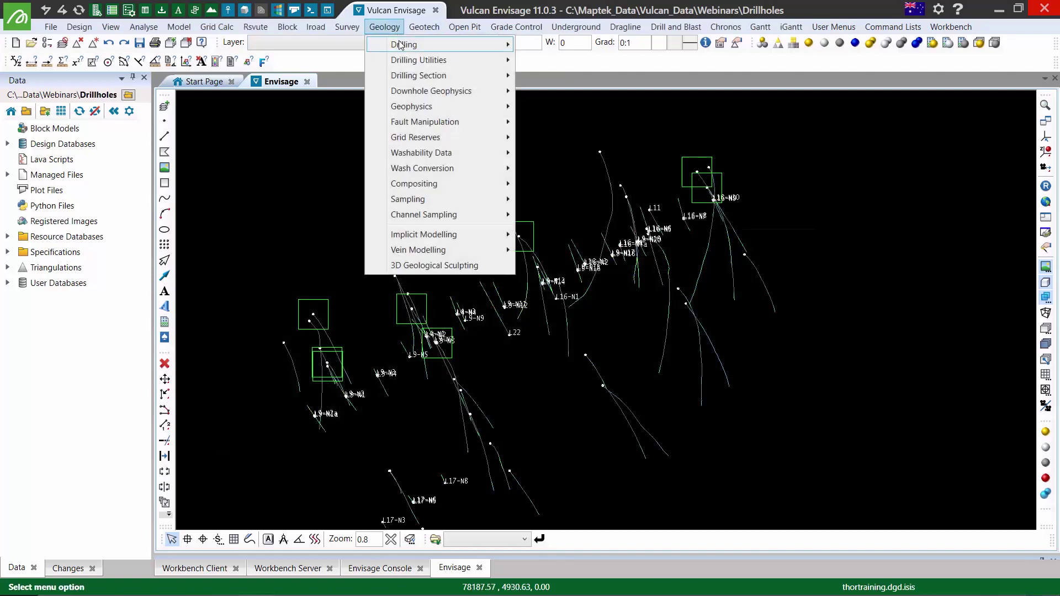
mouse_move(413, 62)
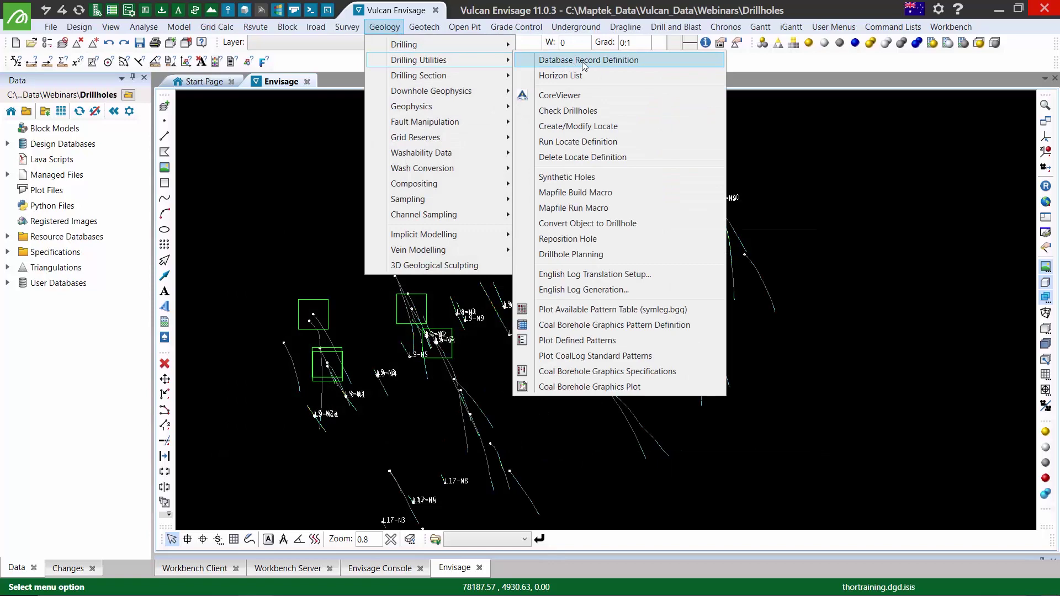
click(614, 60)
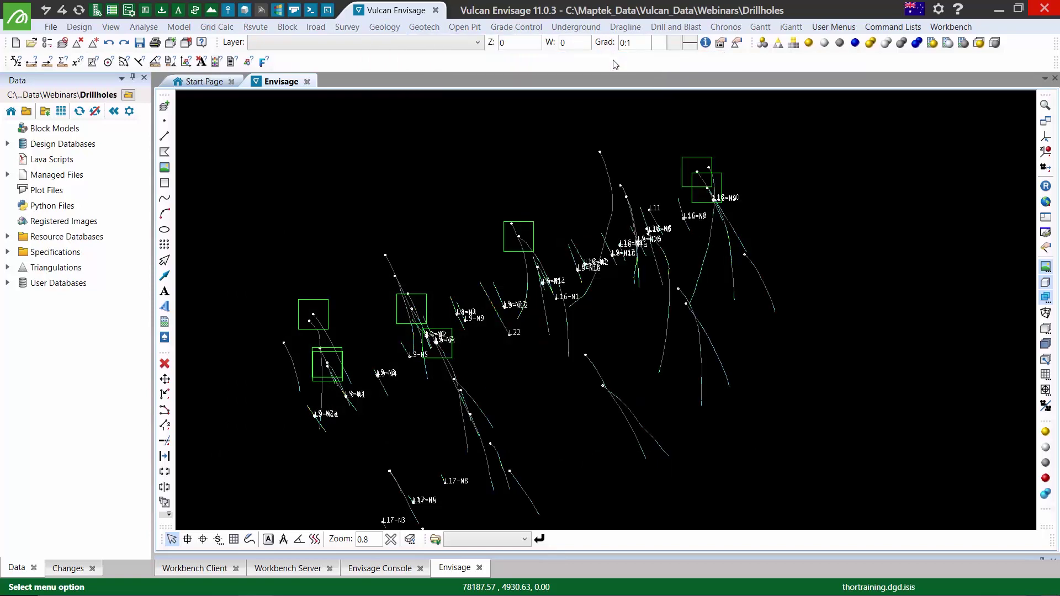
drag(464, 64, 485, 86)
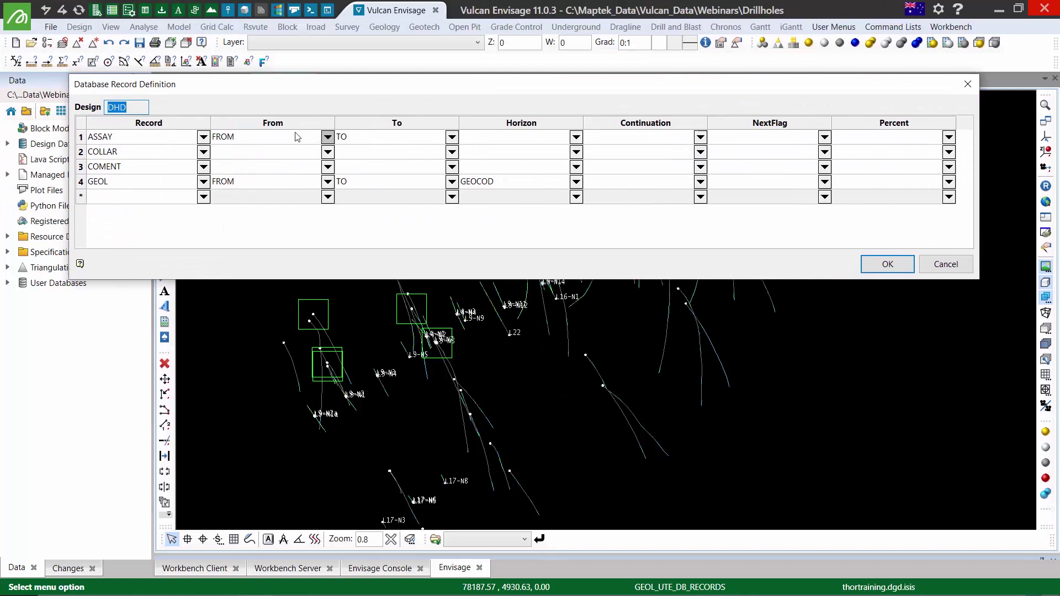
- Add COMENT as a new record row after ASSAY and confirm the definition
click(85, 139)
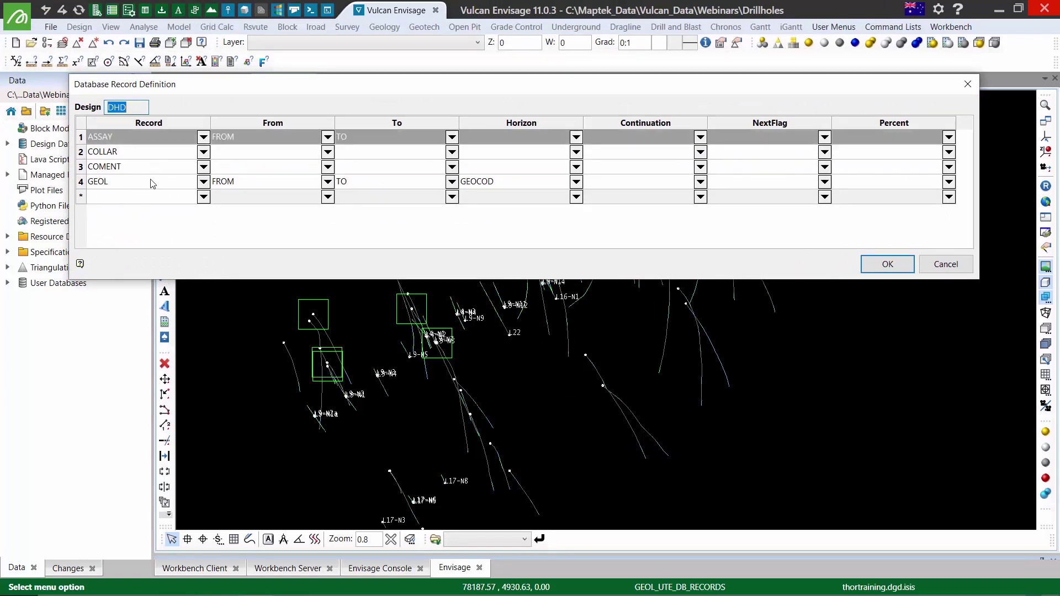
click(204, 196)
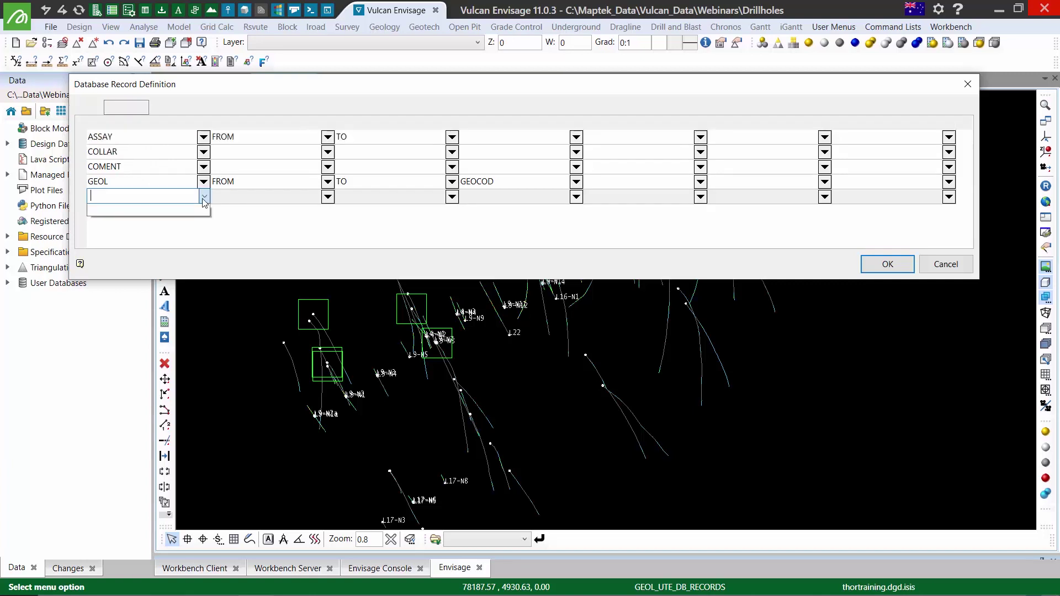
click(158, 253)
click(172, 213)
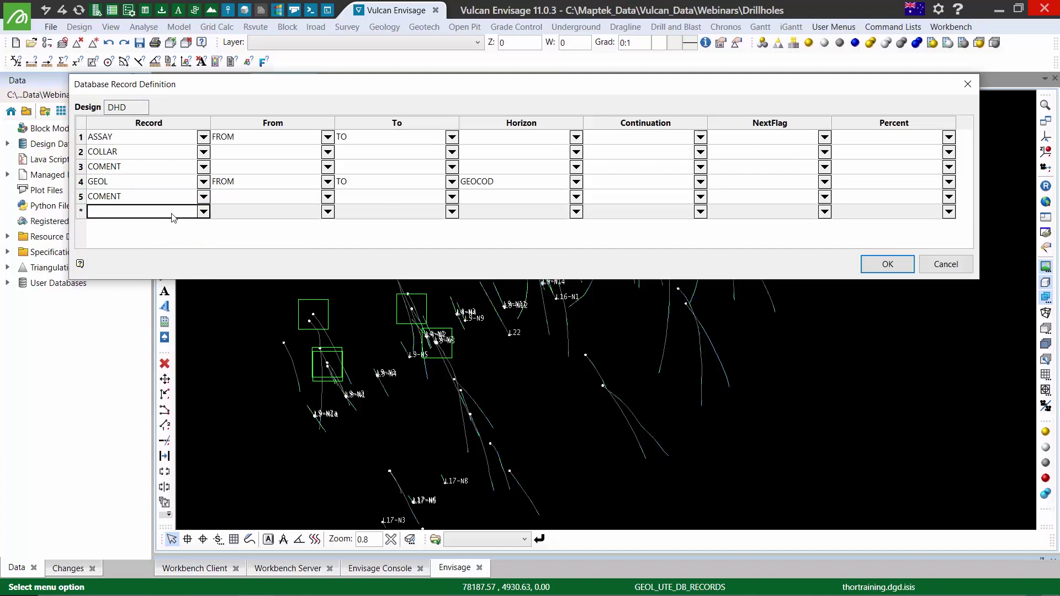
click(887, 265)
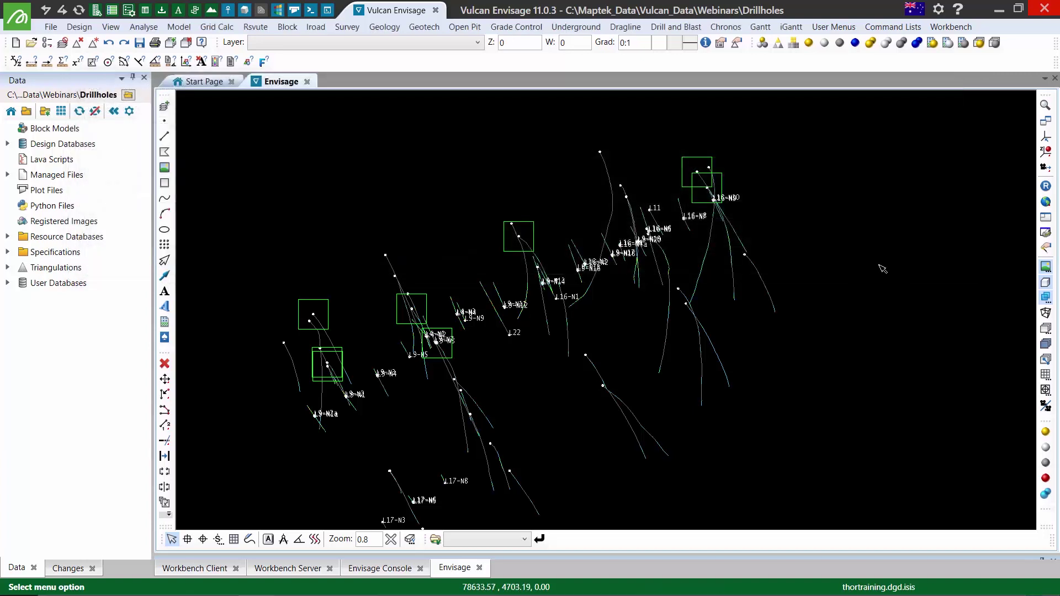